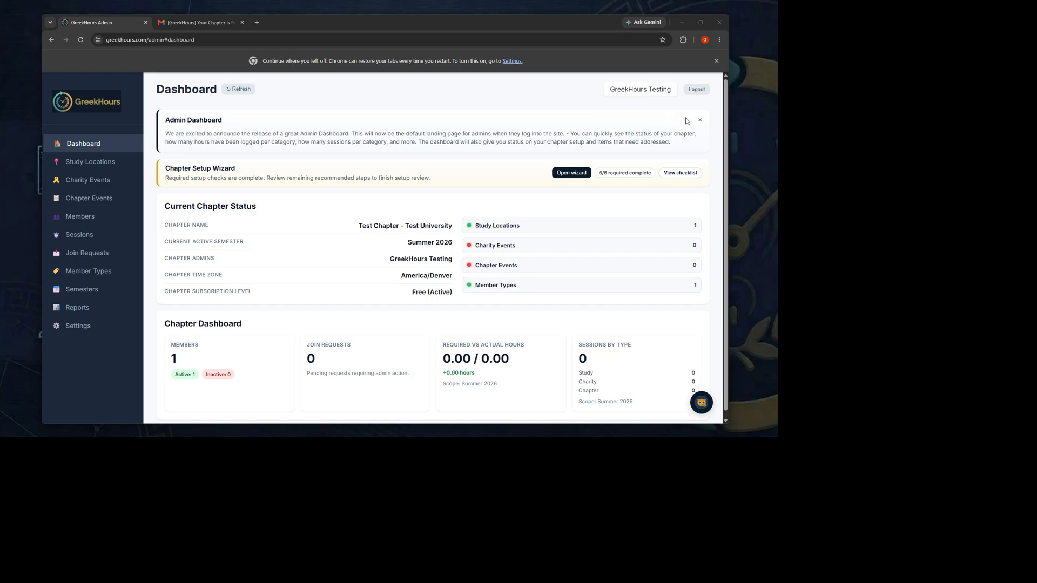
- Dismiss the Admin Dashboard announcement and review the required tasks in the Chapter Setup Wizard
click(701, 122)
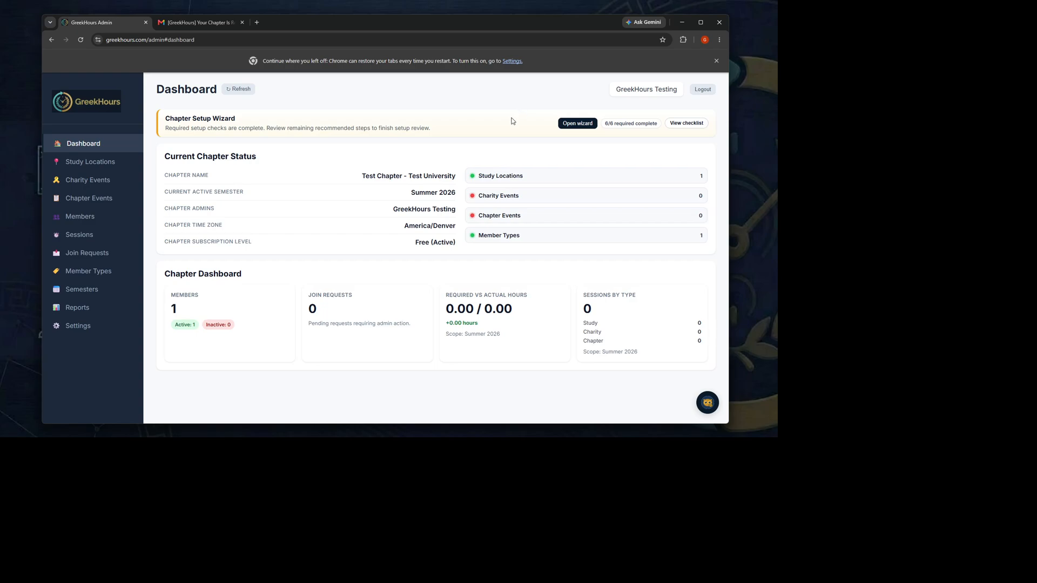
click(575, 125)
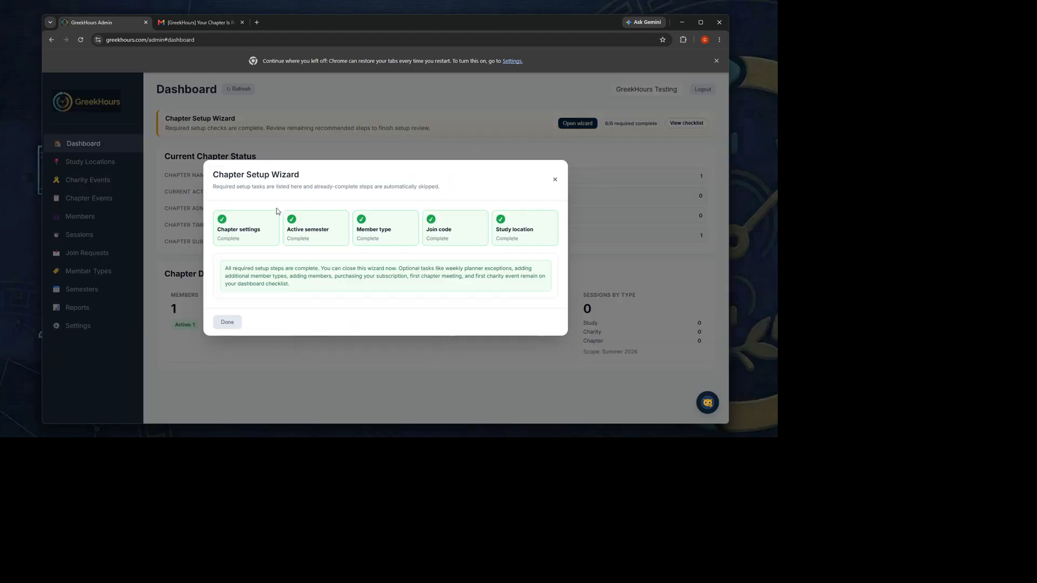
click(555, 180)
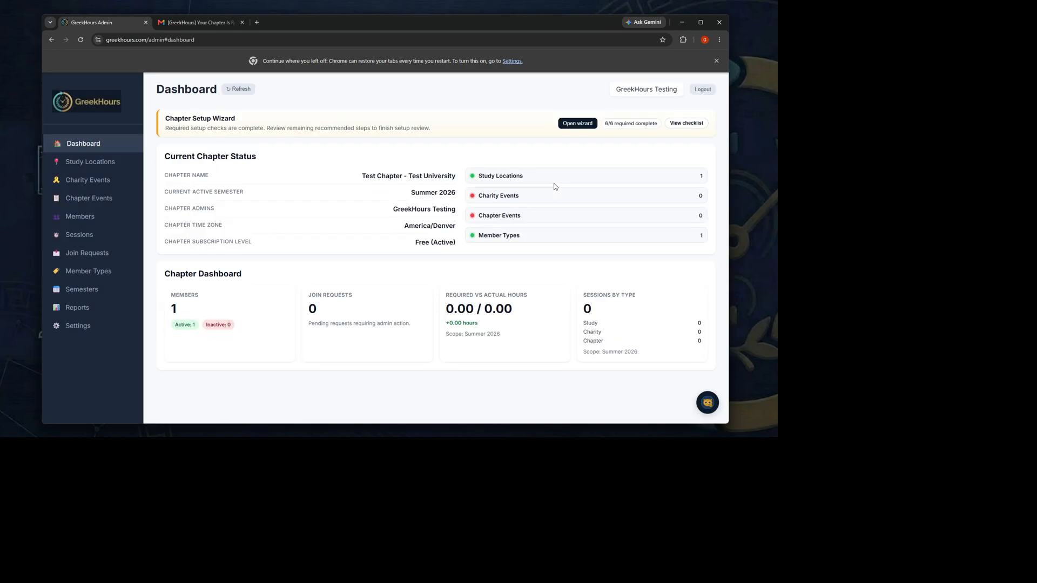
- Examine the setup checklist's recommended next steps and recheck the required tasks in the Chapter Setup Wizard
click(679, 124)
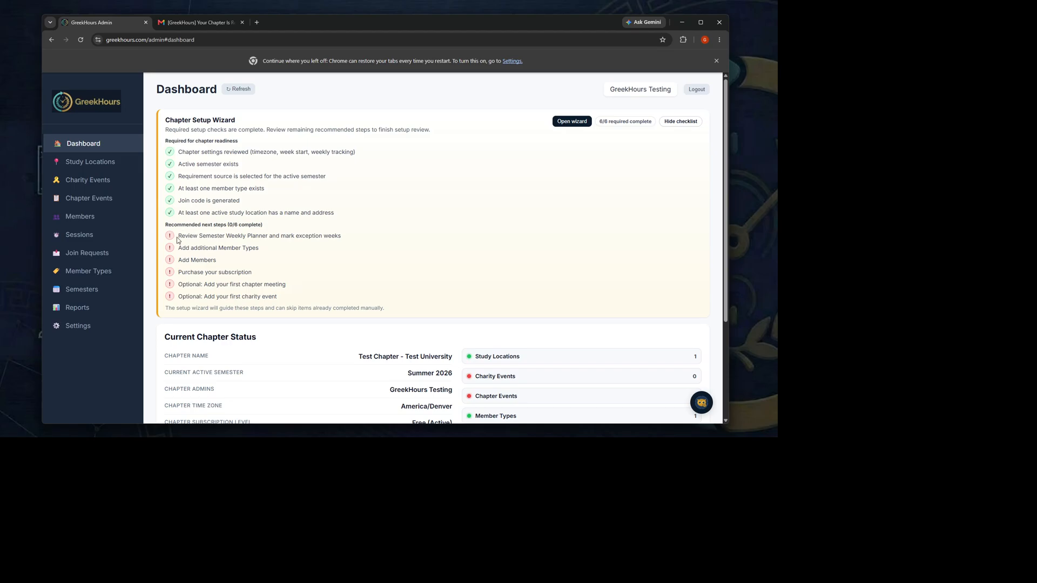
drag(178, 237, 417, 293)
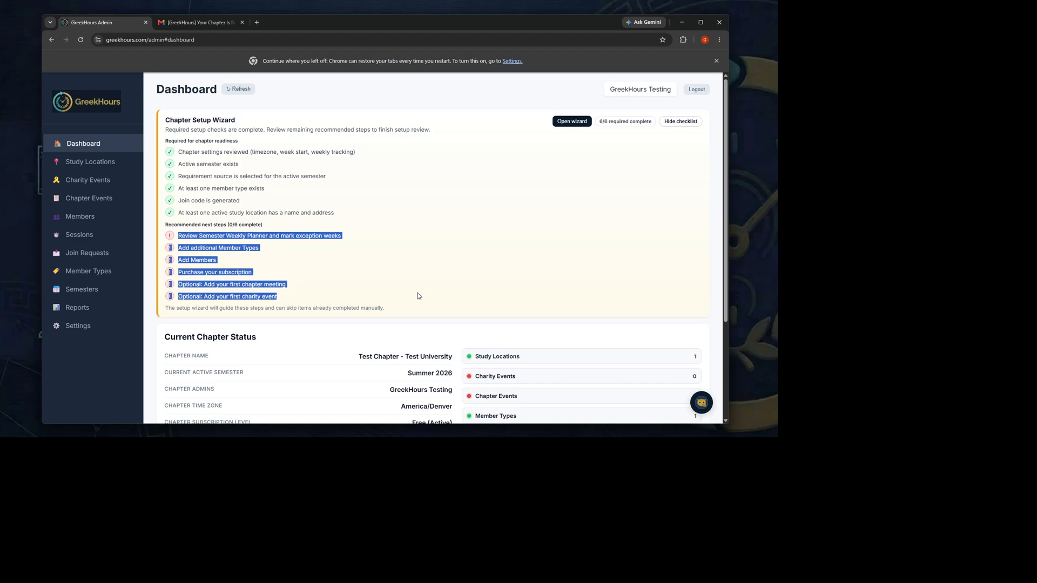
click(382, 269)
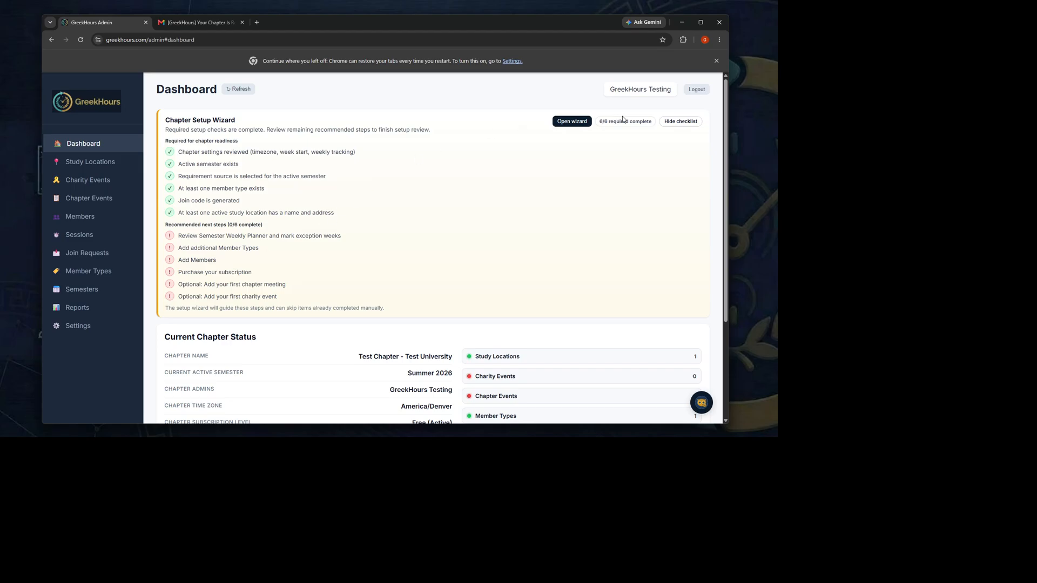
click(669, 122)
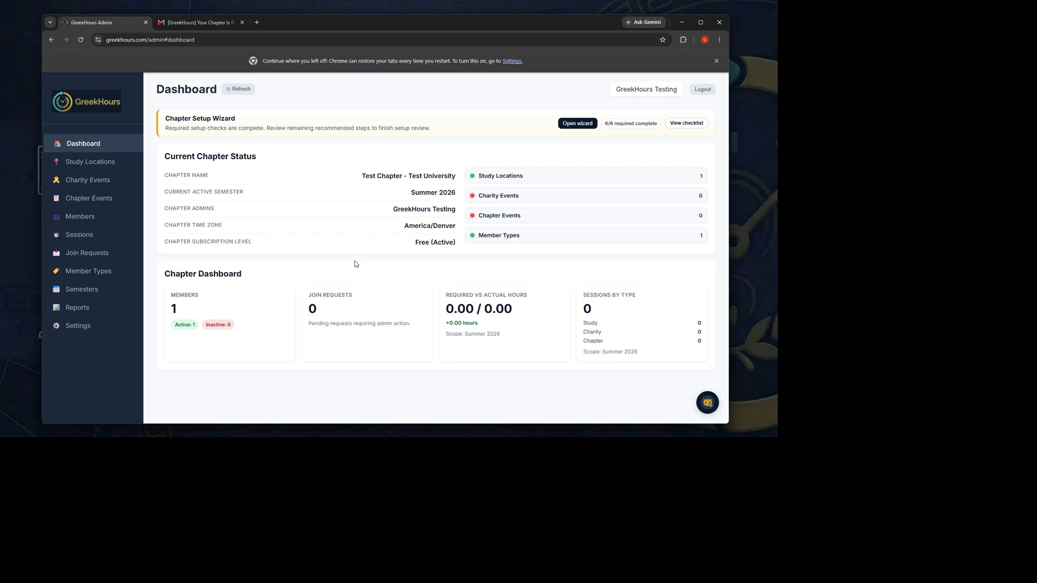
click(575, 123)
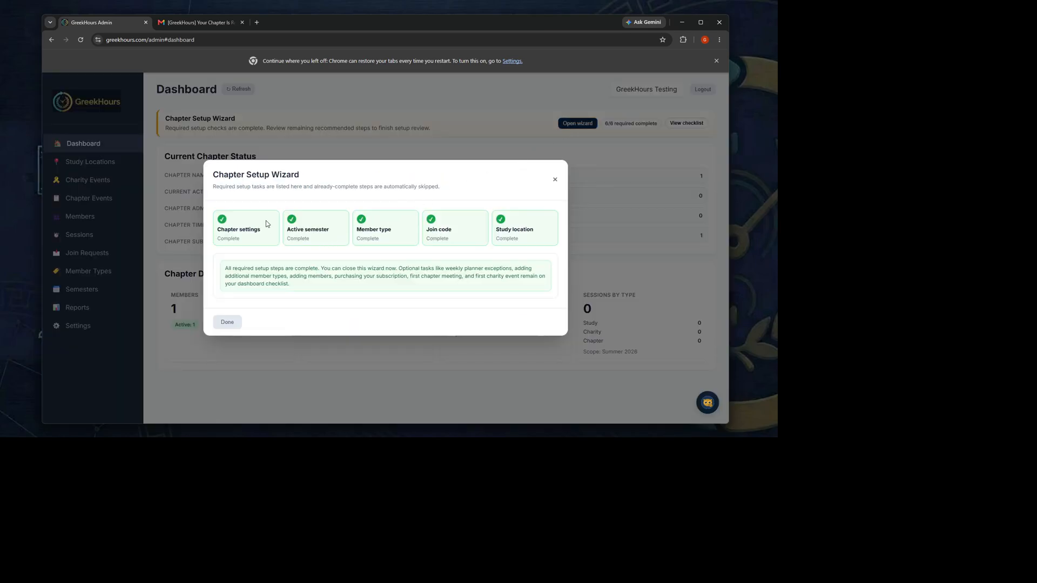
click(555, 180)
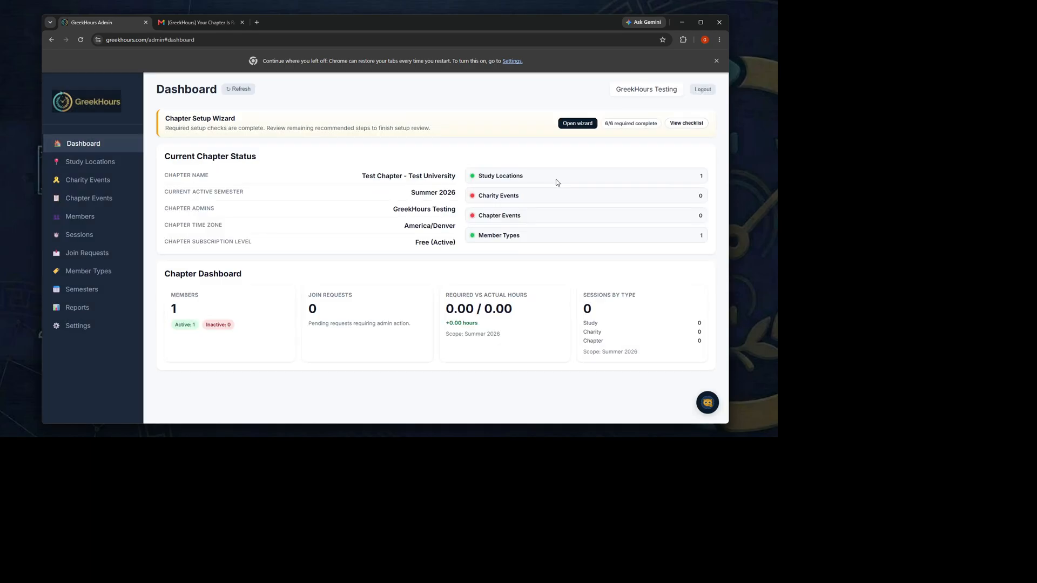
- Check the week start options in the chapter's settings, keep Monday, and save the weekly tracking settings
click(78, 327)
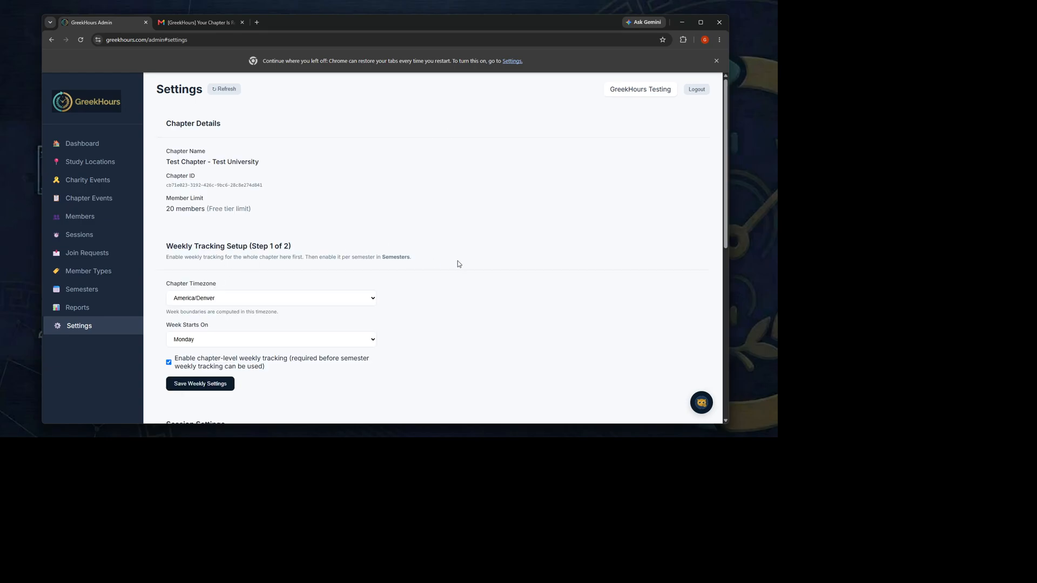
scroll(459, 264, down, 1)
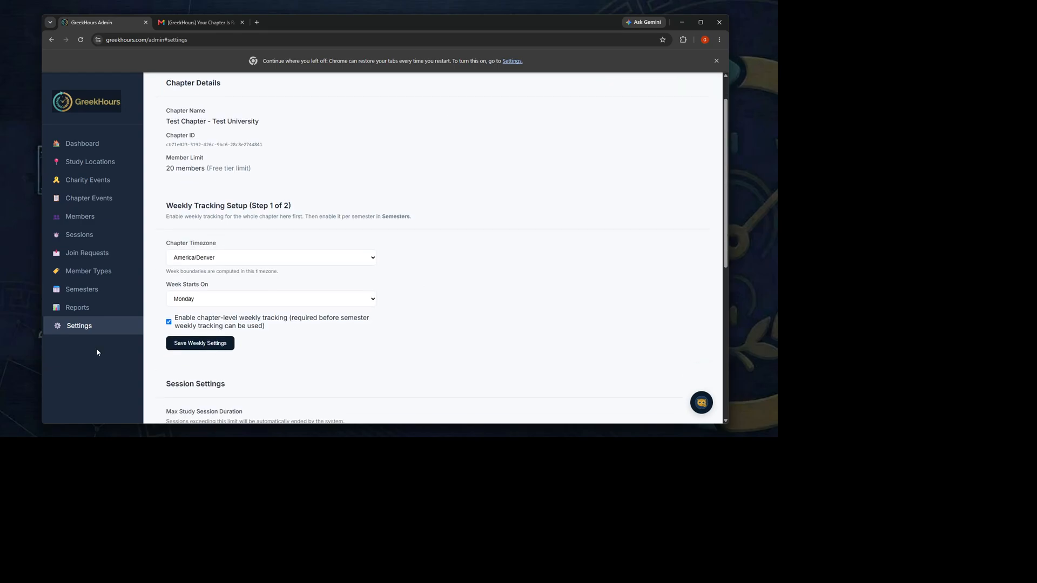
scroll(460, 277, down, 3)
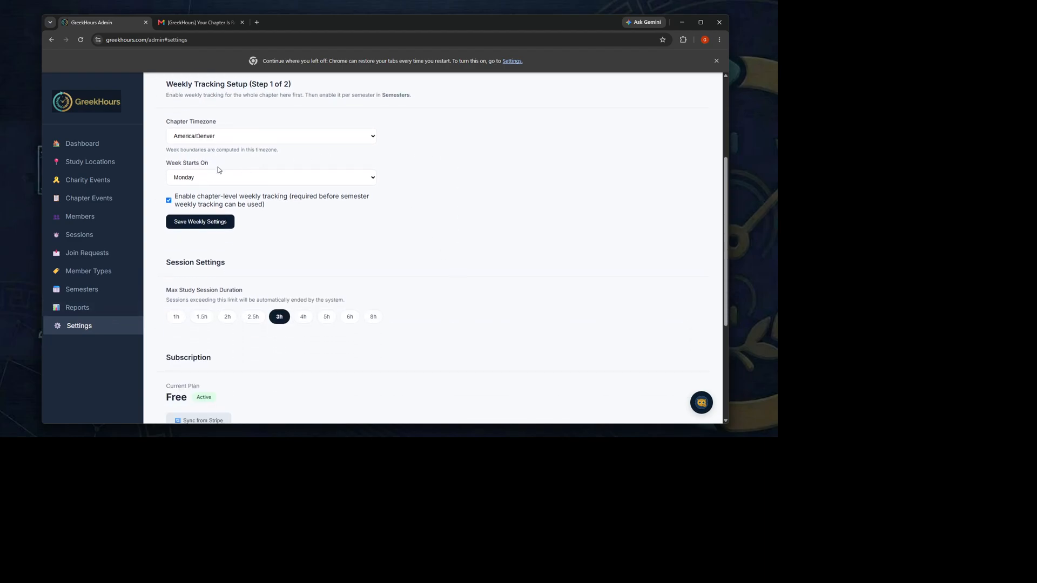
click(372, 179)
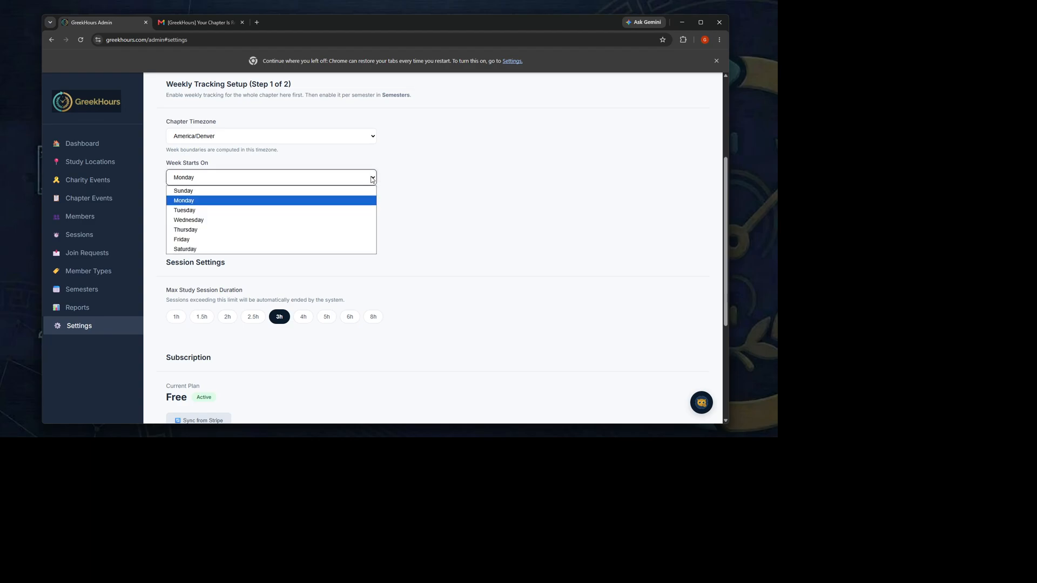
click(372, 180)
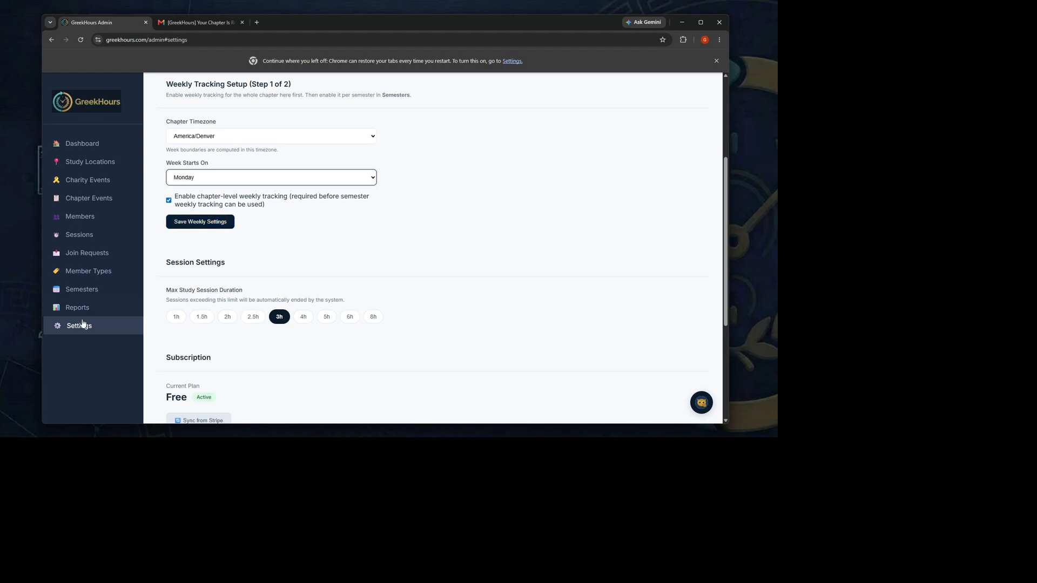
click(200, 222)
- Review the chapter's weekly tracking, maximum study session duration and subscription plan settings
scroll(453, 244, up, 2)
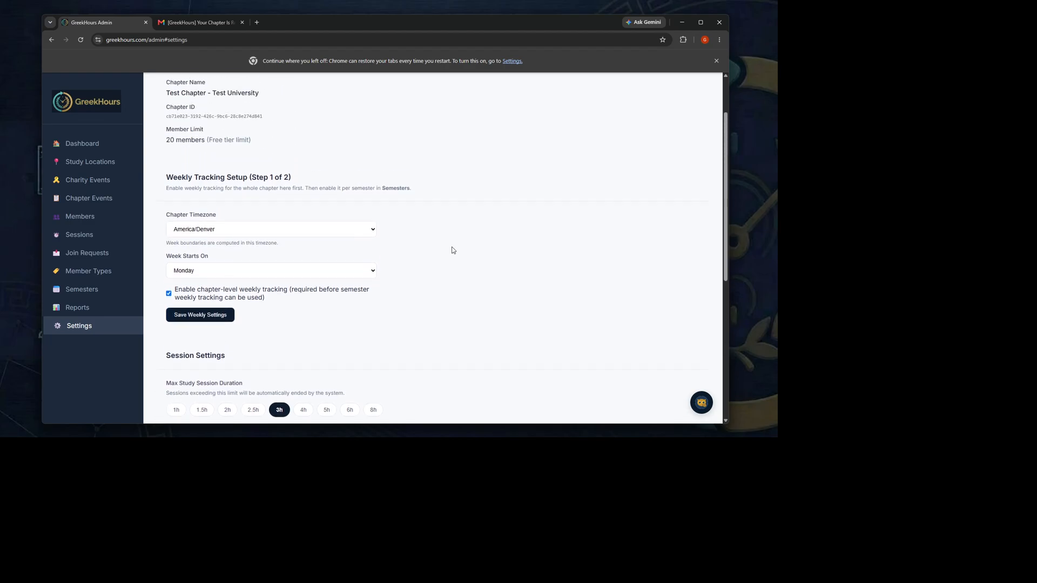
scroll(452, 250, down, 2)
scroll(448, 253, down, 1)
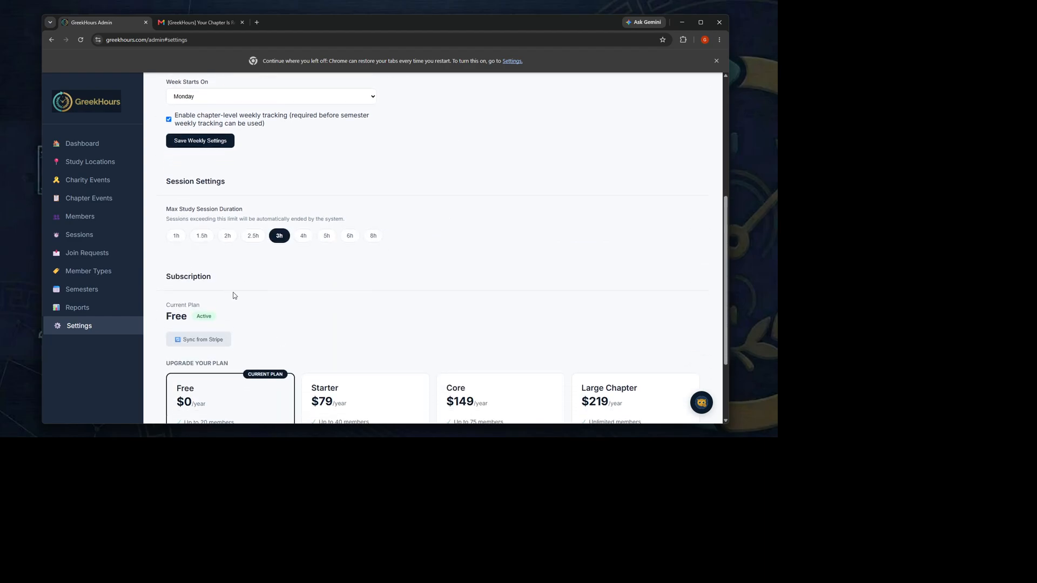
scroll(297, 312, down, 1)
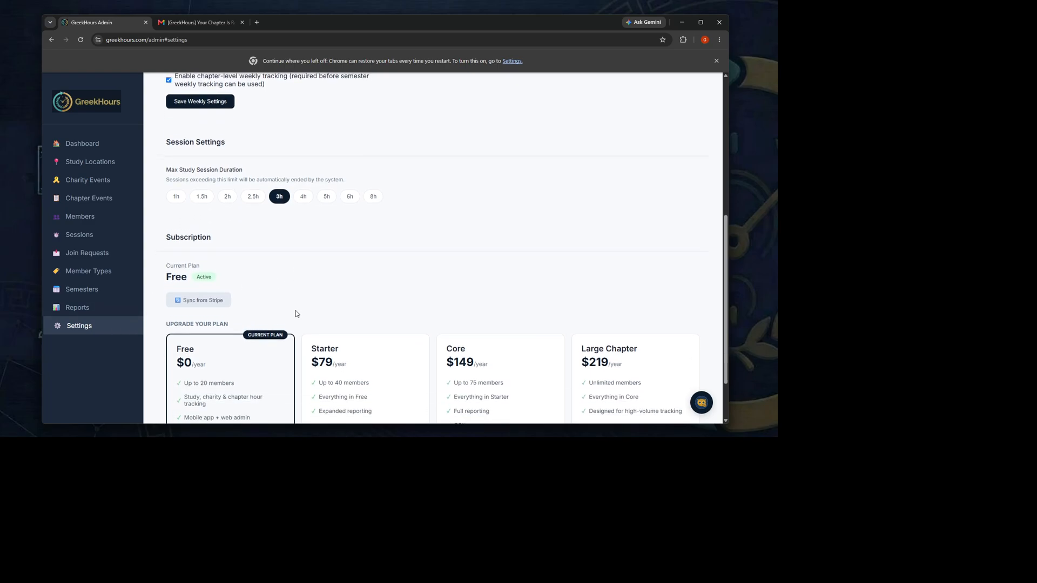
scroll(295, 311, up, 2)
scroll(279, 316, up, 1)
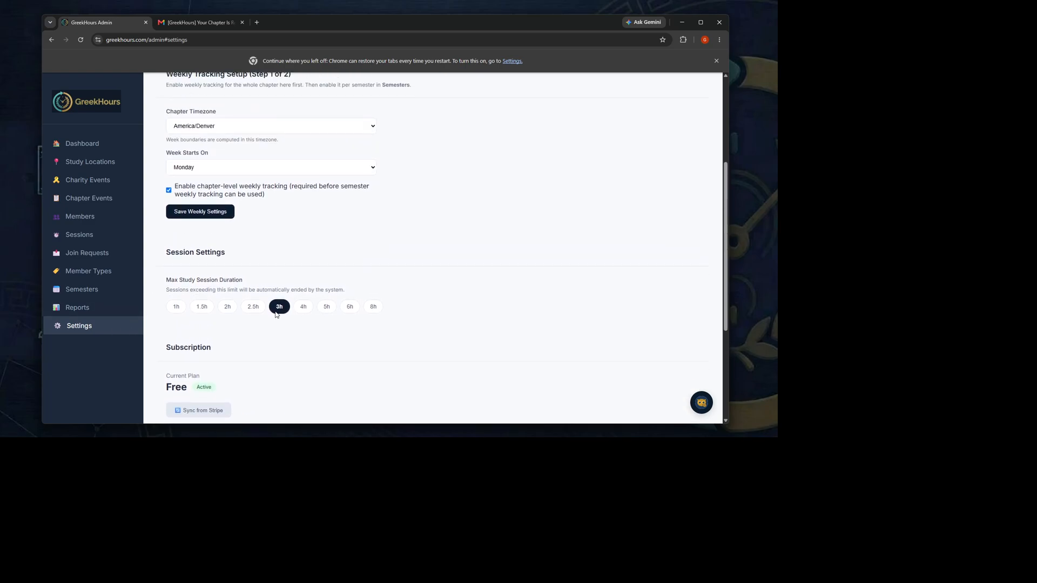
- Open the weekly planner for the Summer 2026 semester and look over its list of weeks
click(84, 294)
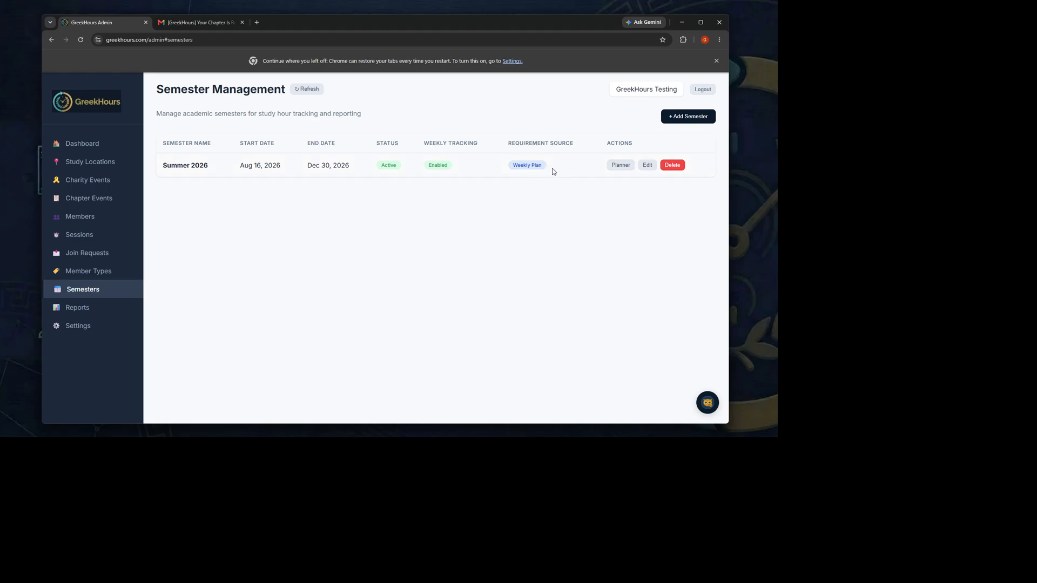
click(620, 165)
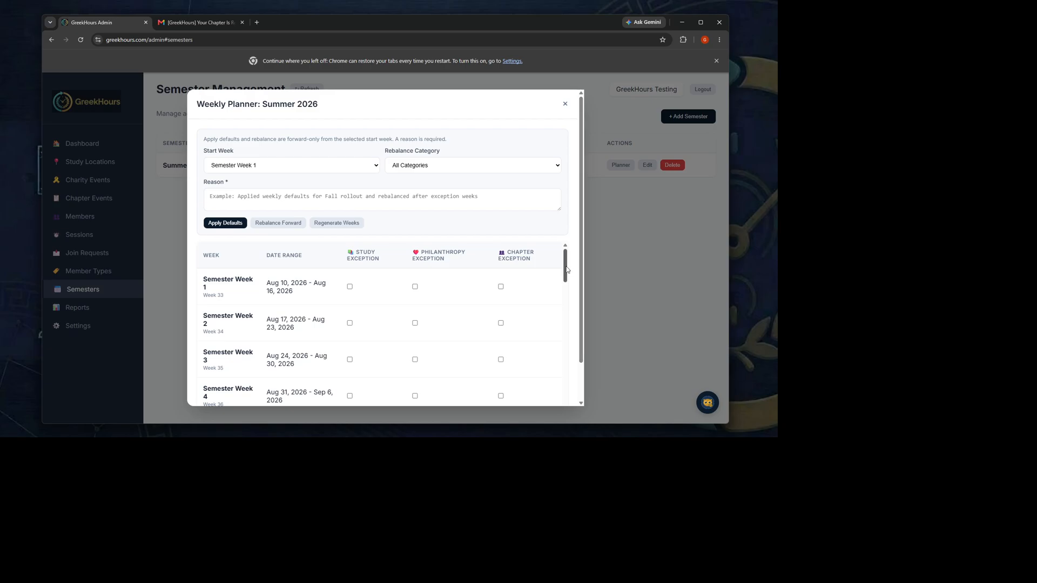
mouse_move(567, 269)
mouse_down()
mouse_move(565, 341)
mouse_move(569, 267)
mouse_up()
scroll(564, 277, down, 1)
drag(565, 276, 568, 234)
- Set the weekly planner's rebalance category to Study
click(297, 200)
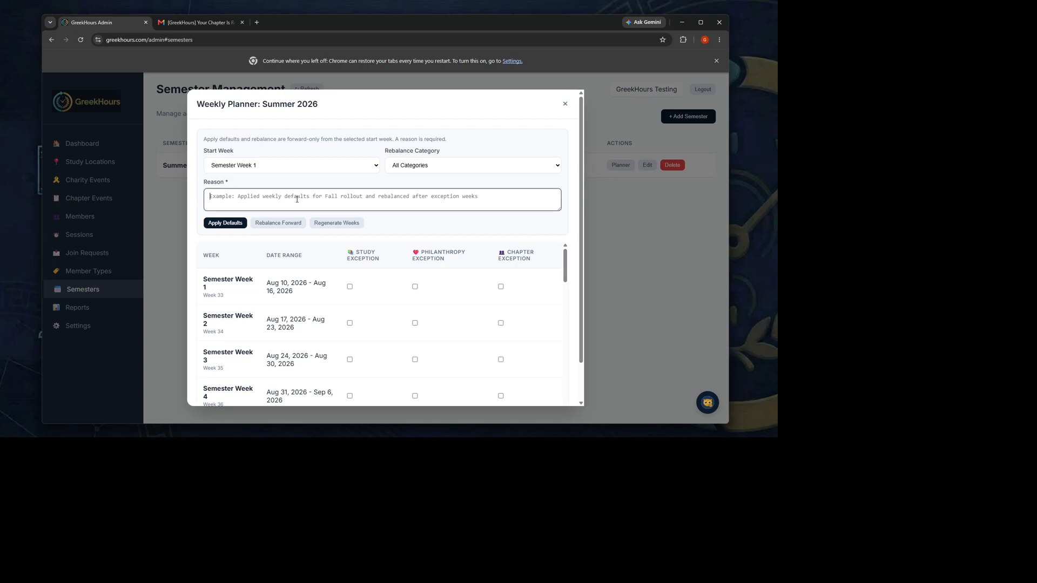
click(438, 167)
click(400, 188)
click(368, 200)
- Mark Semester Week 8 (Sep 28 to Oct 4, 2026) as a study, philanthropy and chapter exception
scroll(562, 297, down, 3)
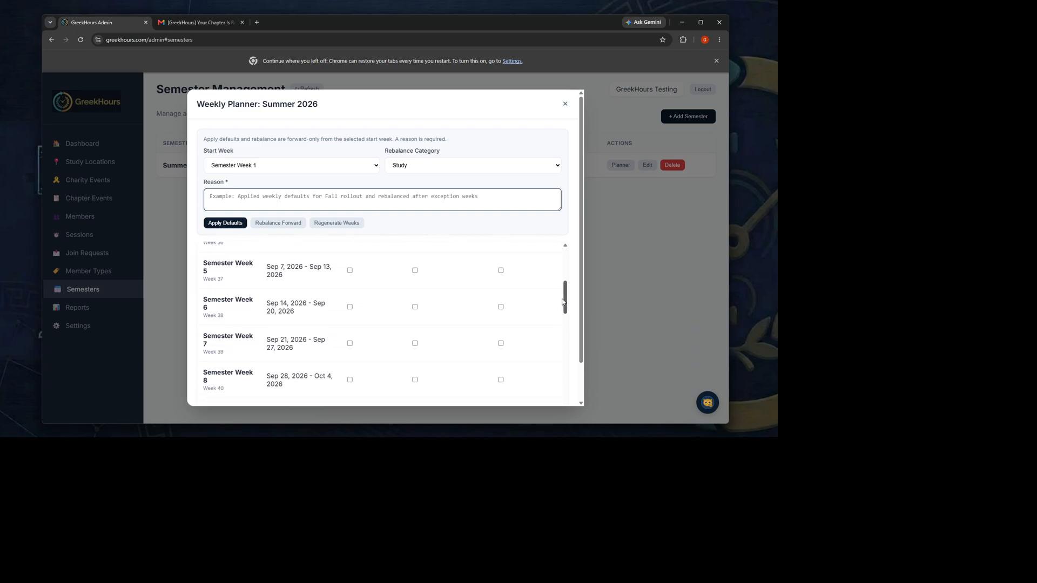
scroll(562, 301, up, 1)
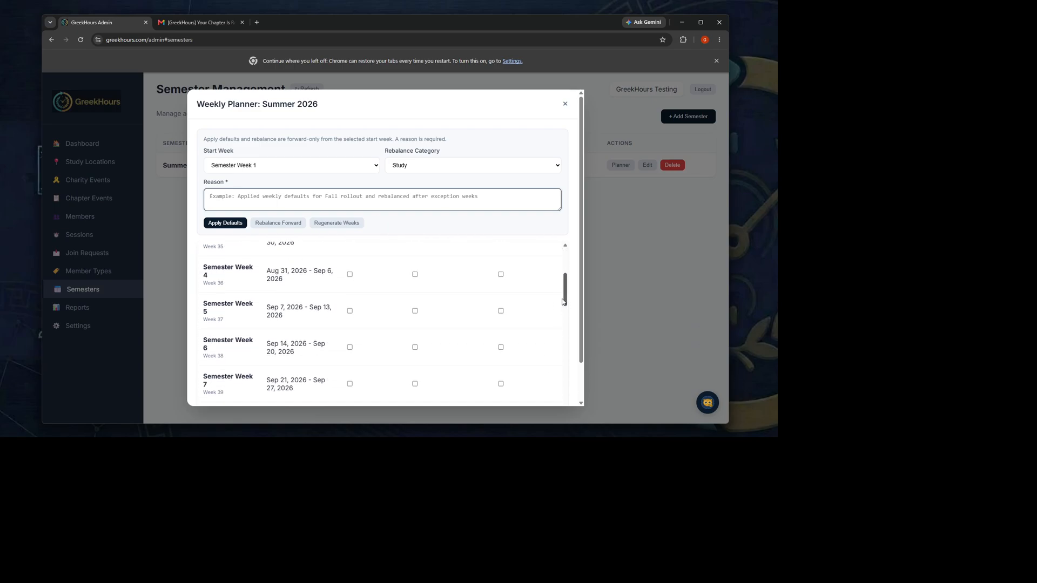
scroll(563, 301, down, 3)
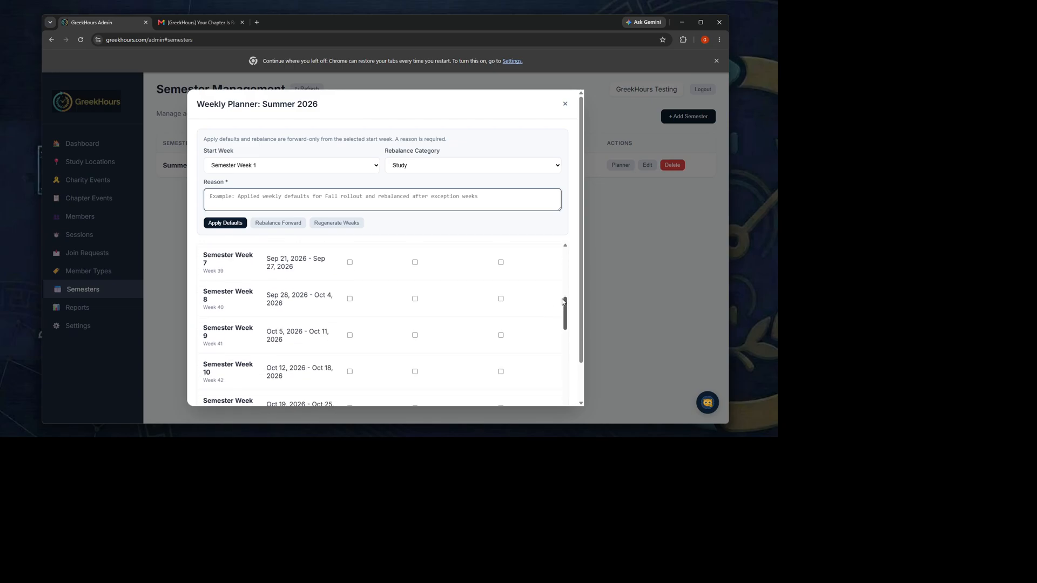
click(350, 300)
click(415, 299)
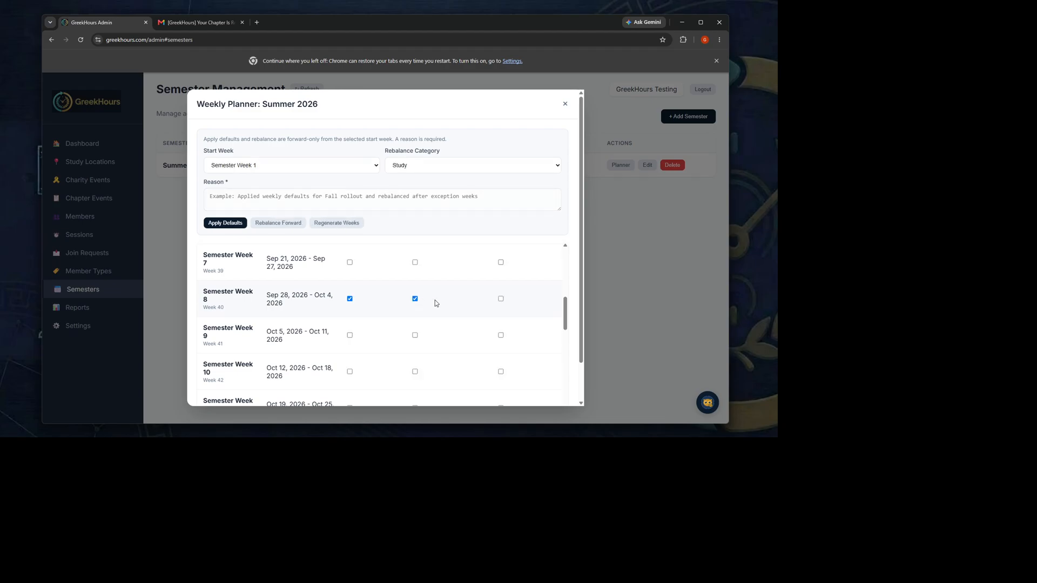
click(501, 298)
- Enter the reason "Exclude Labor Day Week" and rebalance the study requirements forward from Semester Week 1
drag(567, 322, 567, 275)
click(385, 200)
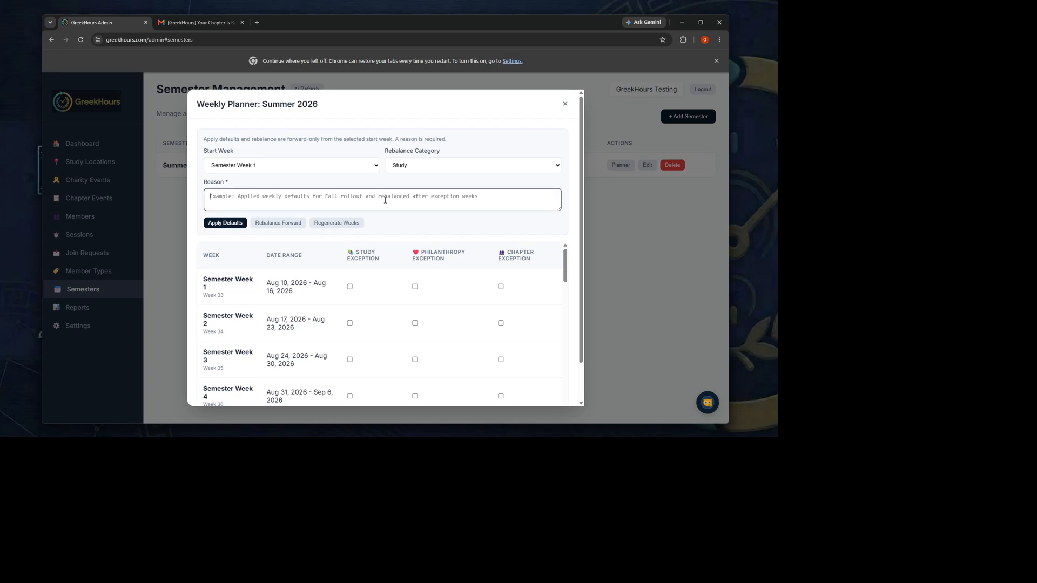
text(Exclu)
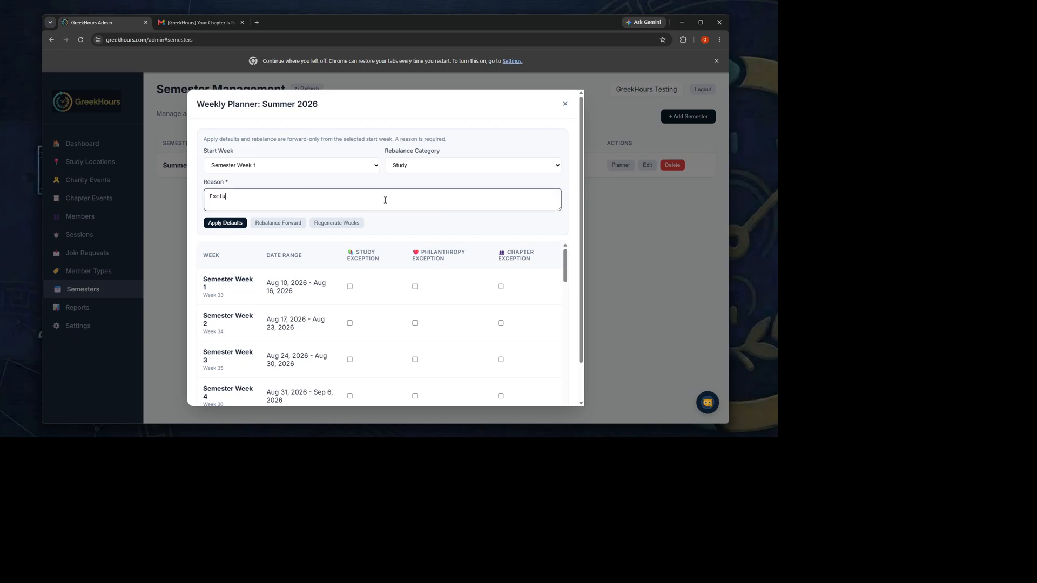
text(de Labor Day Week)
scroll(573, 257, down, 1)
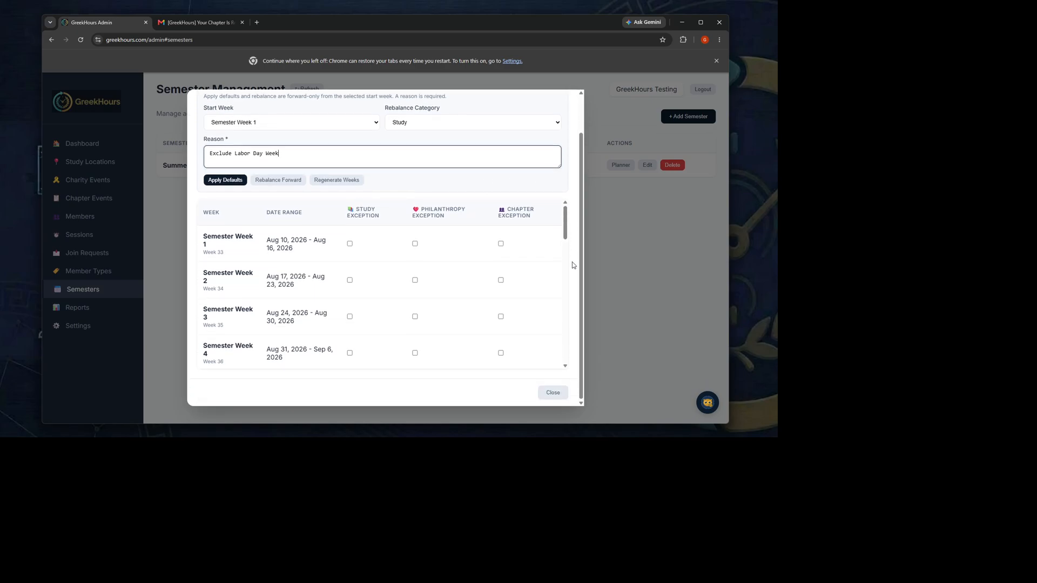
scroll(572, 265, up, 1)
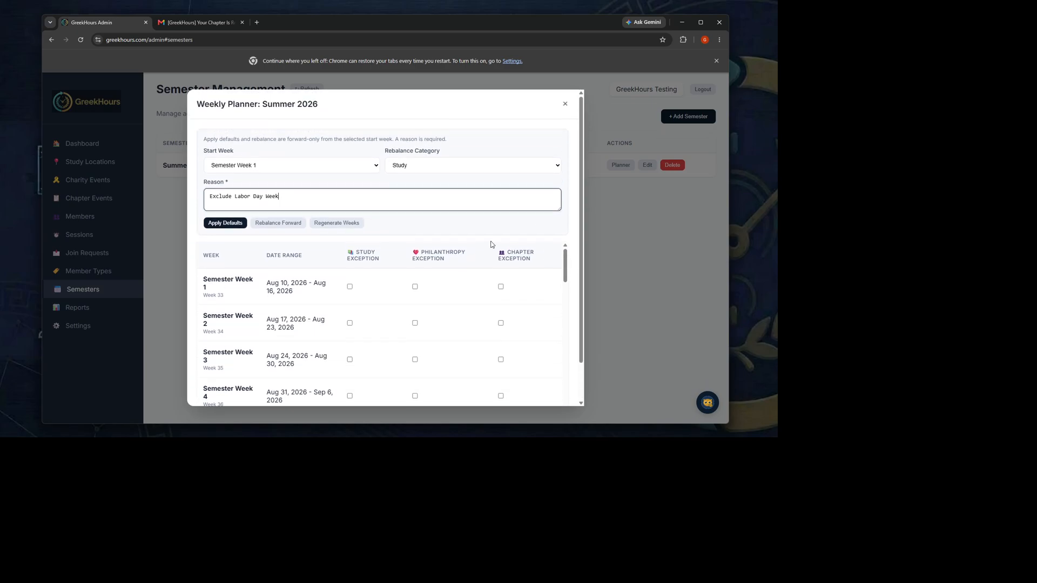
click(278, 225)
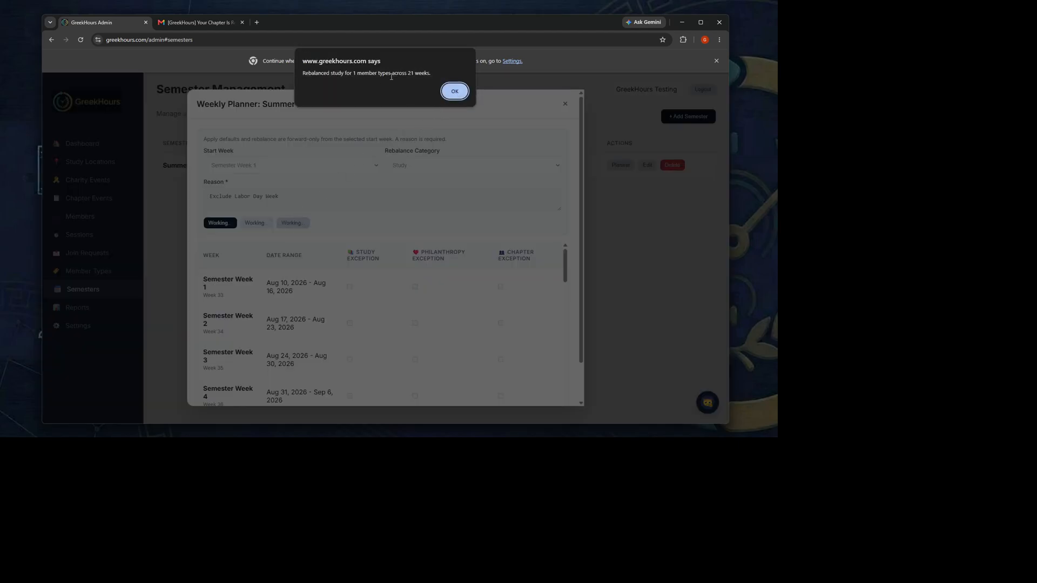
click(455, 92)
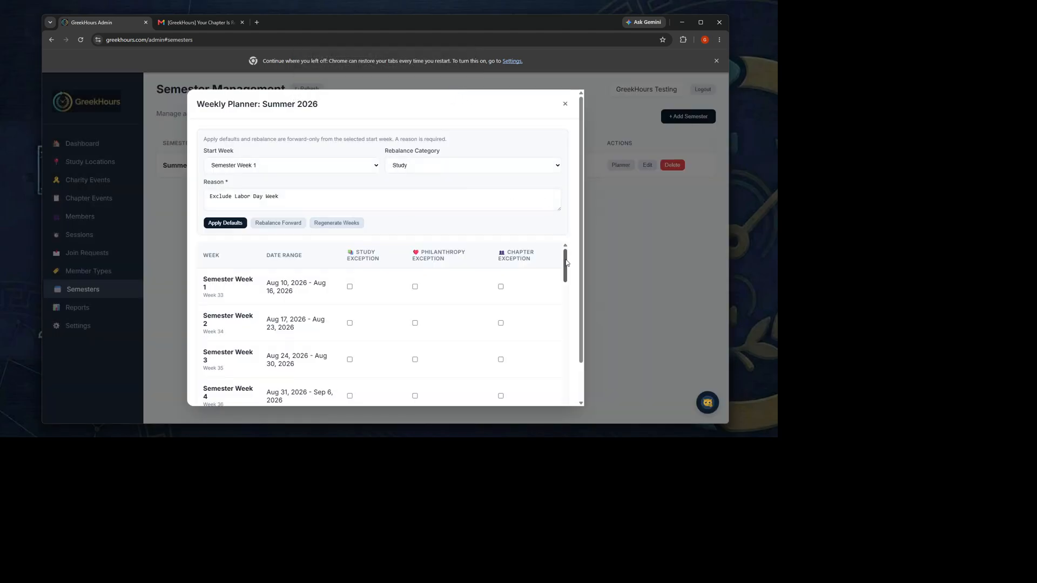
- Mark Semester Weeks 20 and 21 as study, philanthropy and chapter exceptions
drag(566, 265, 575, 406)
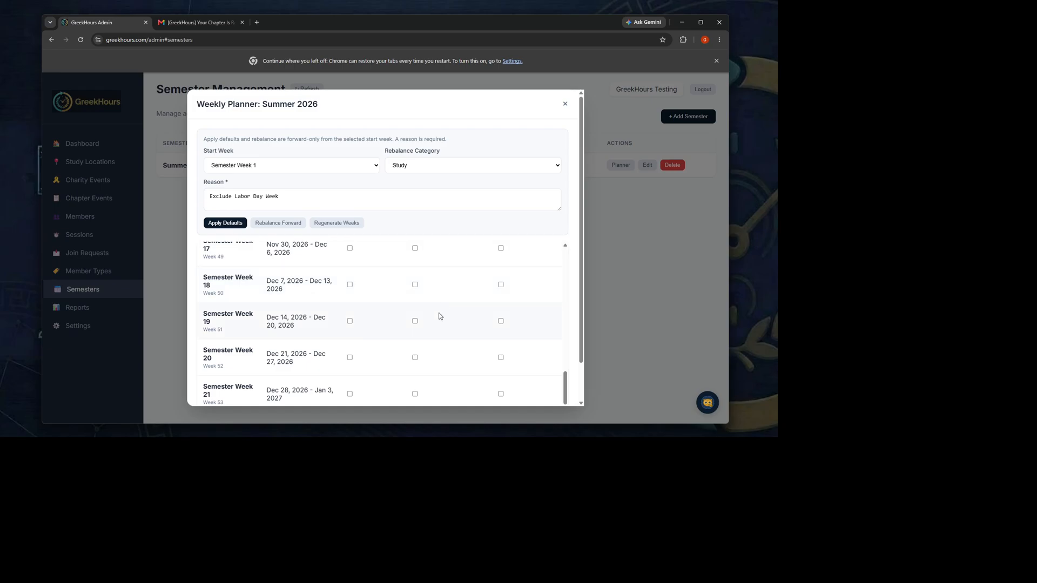
click(349, 358)
click(415, 358)
click(501, 358)
click(350, 395)
click(415, 395)
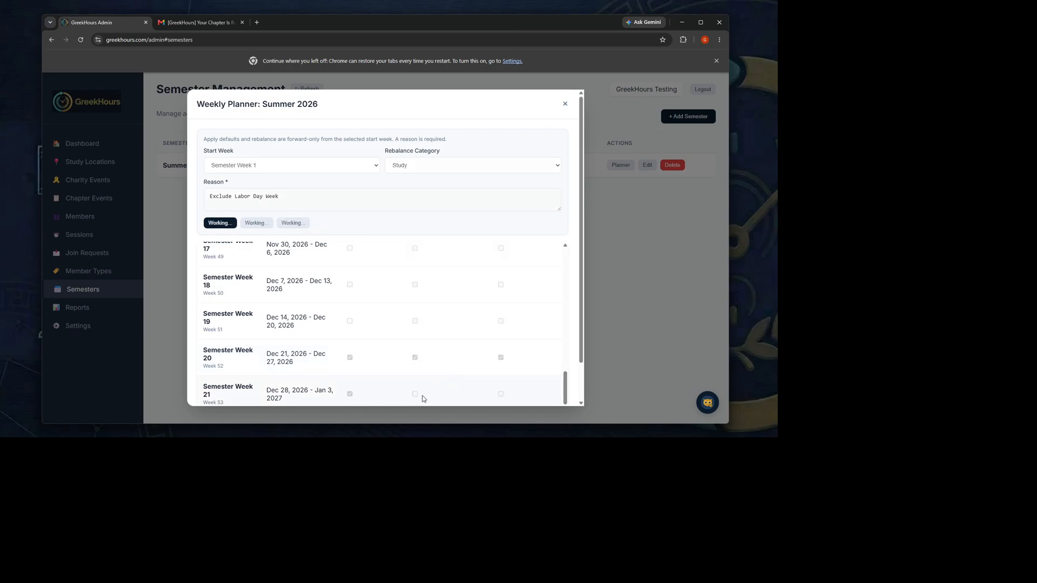
click(501, 395)
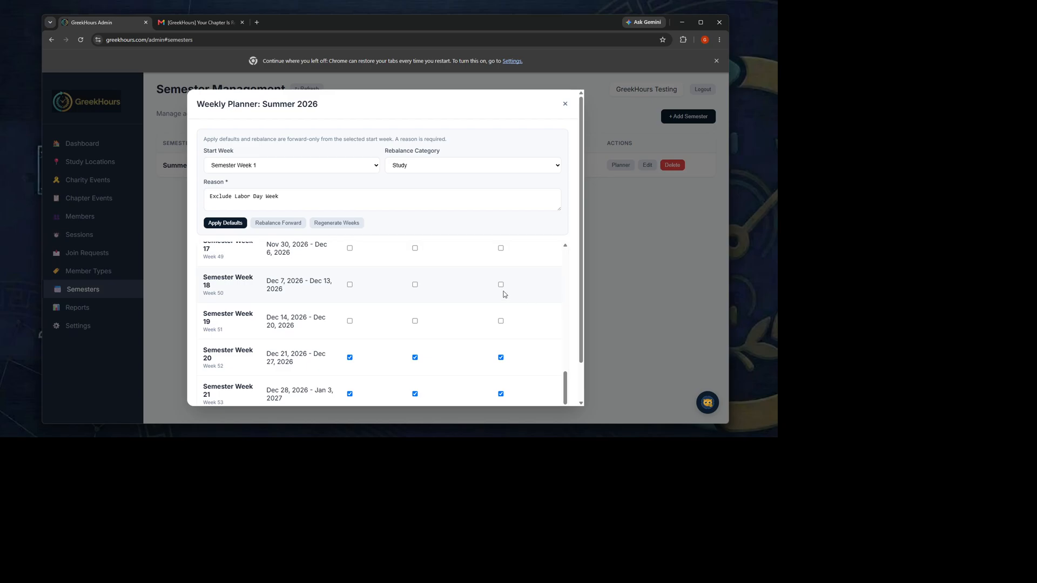
- Replace the weekly planner's reason with "Excluded Christmas and New Years"
click(291, 198)
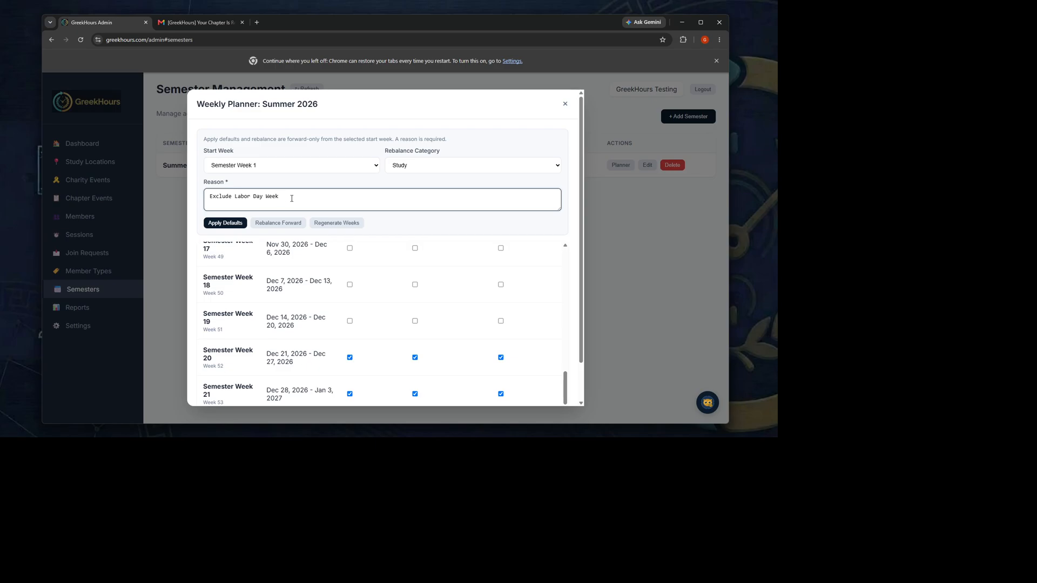
key(BackSpace)
key(BackSpace)
key(BackSpace)
key(BackSpace)
key(BackSpace)
key(BackSpace)
key(BackSpace)
key(BackSpace)
key(BackSpace)
key(BackSpace)
key(BackSpace)
key(BackSpace)
key(BackSpace)
key(BackSpace)
key(BackSpace)
key(BackSpace)
key(BackSpace)
key(BackSpace)
key(BackSpace)
key(BackSpace)
key(BackSpace)
key(BackSpace)
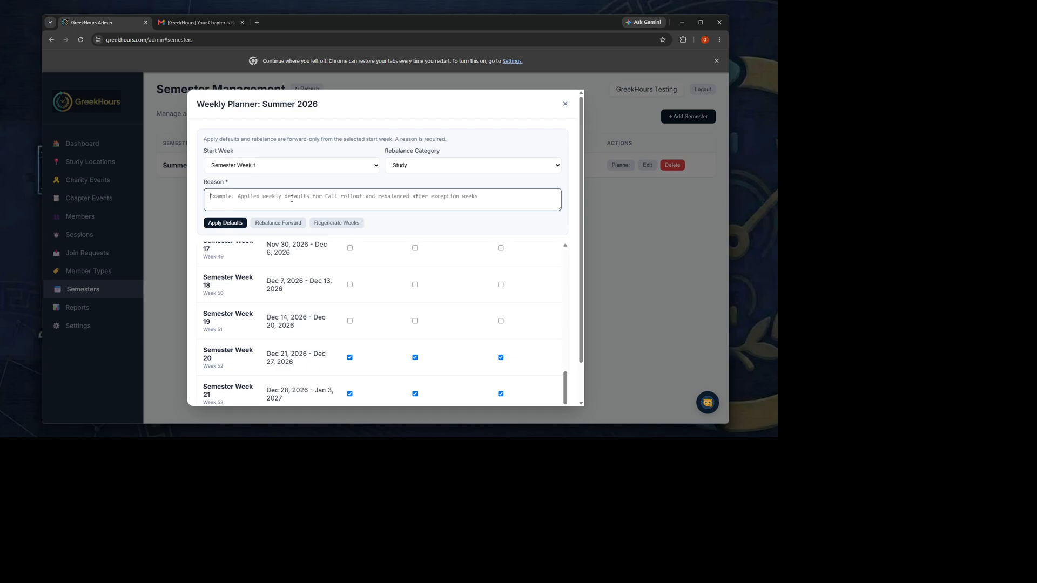
text(Exclud)
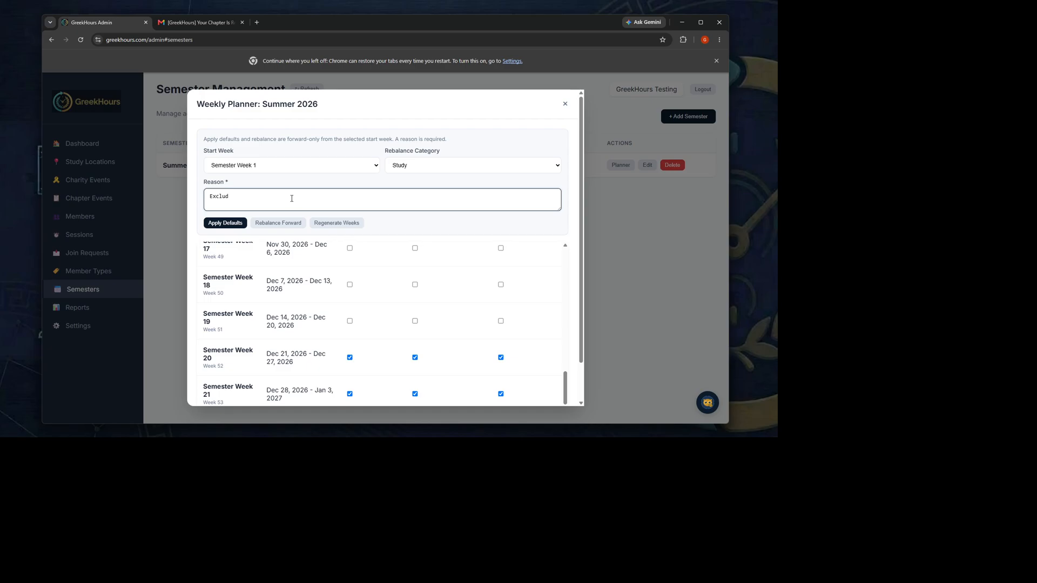
text(ed Christmas and New Years)
click(292, 197)
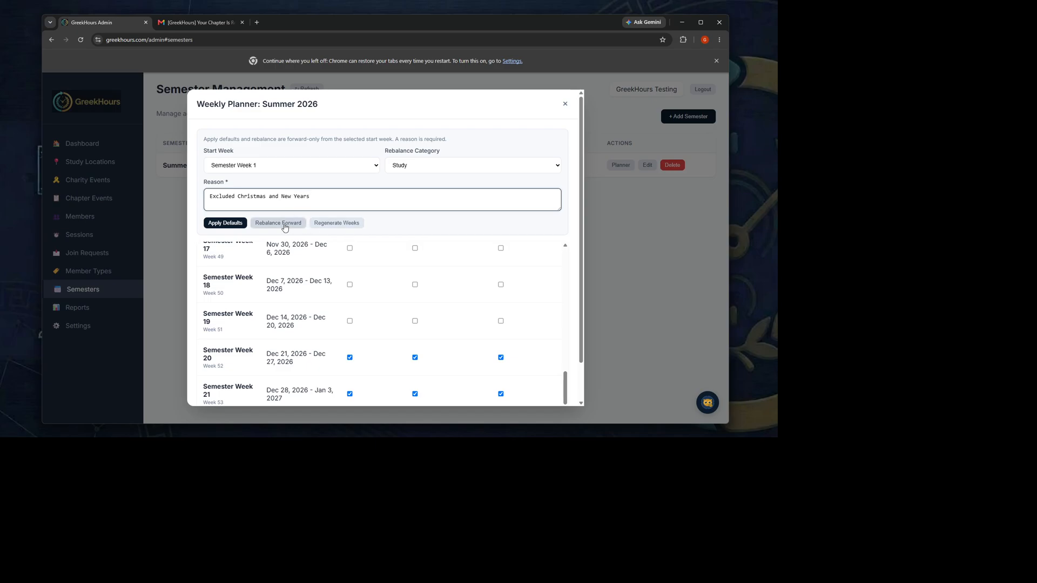
- Rebalance the study requirements forward from Semester Week 1 and close the Summer 2026 weekly planner
click(285, 226)
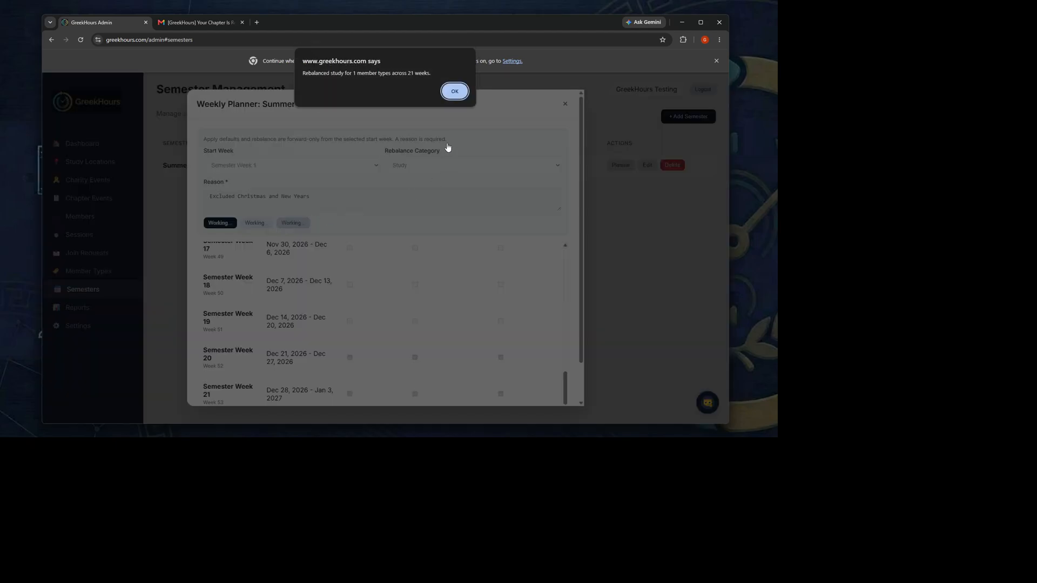
click(455, 90)
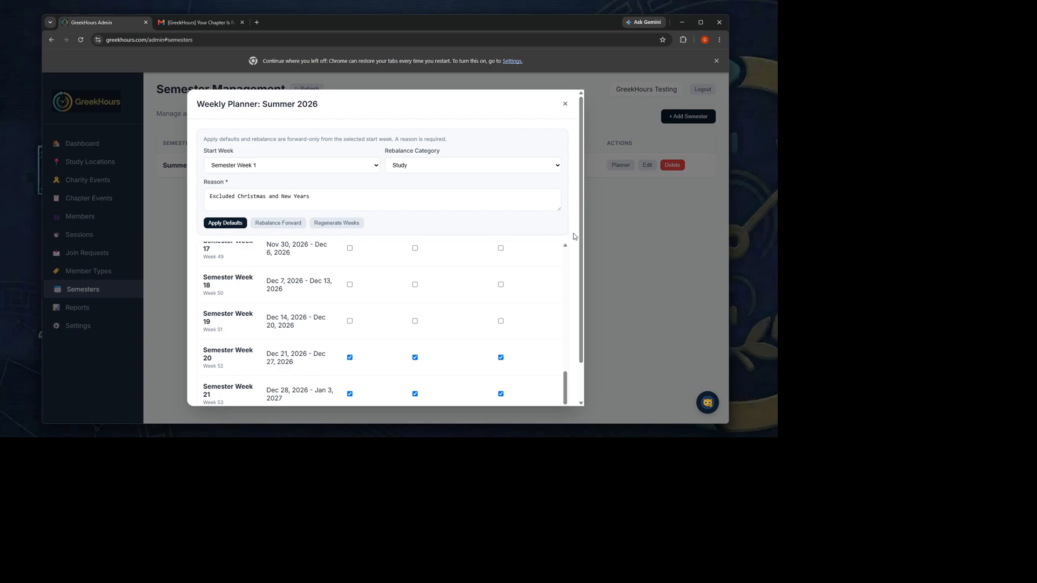
scroll(574, 236, down, 1)
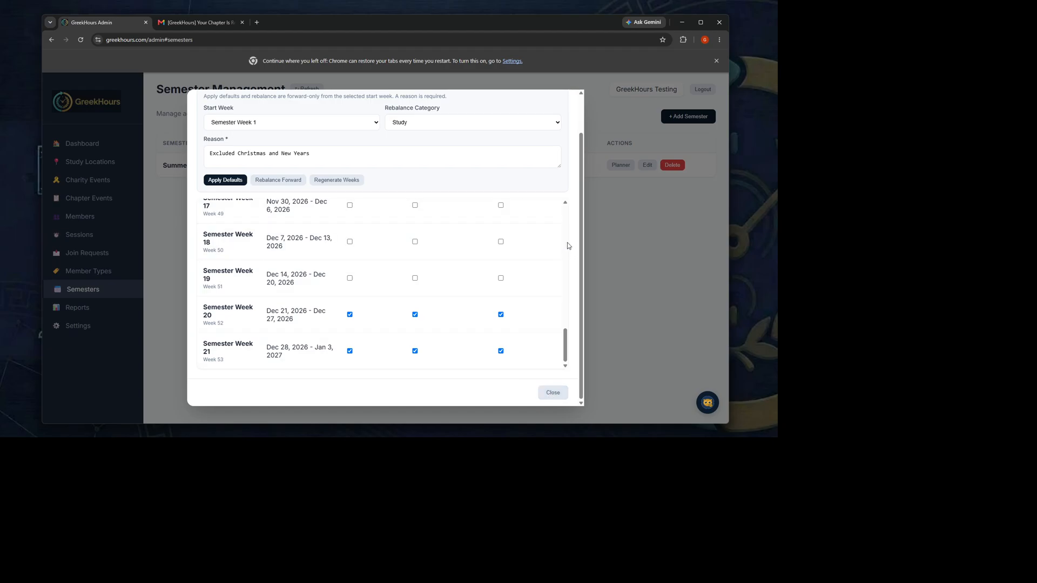
scroll(566, 244, up, 10)
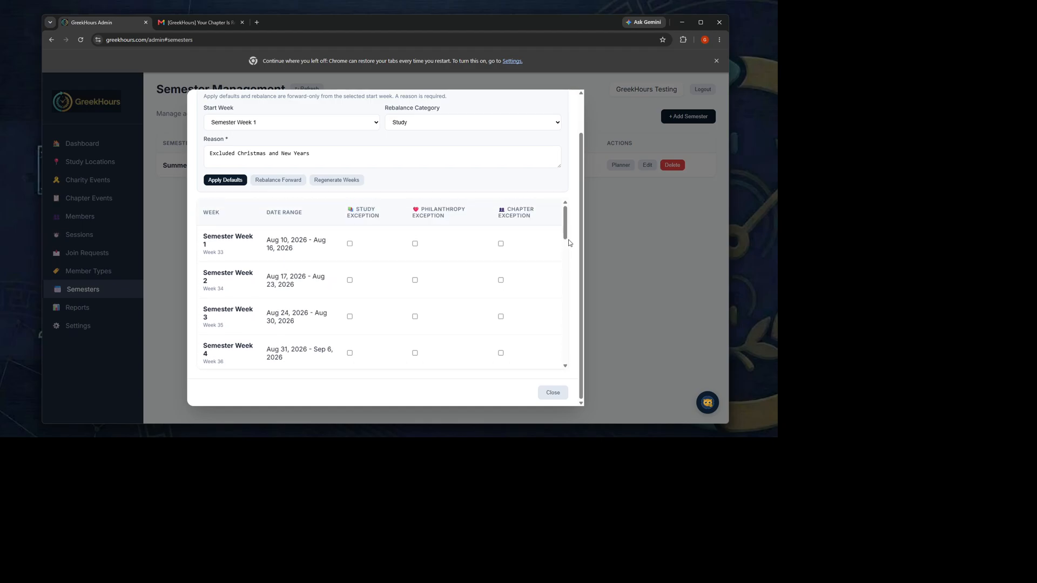
click(553, 394)
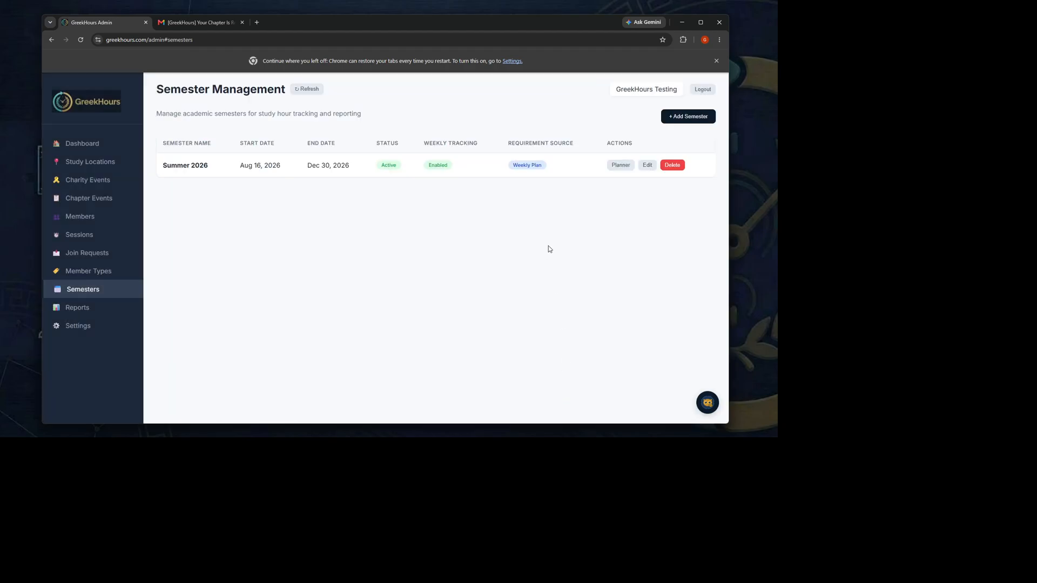
- Review the Summer 2026 semester's edit options and the chapter's weekly tracking settings, then return to the semester list
click(648, 166)
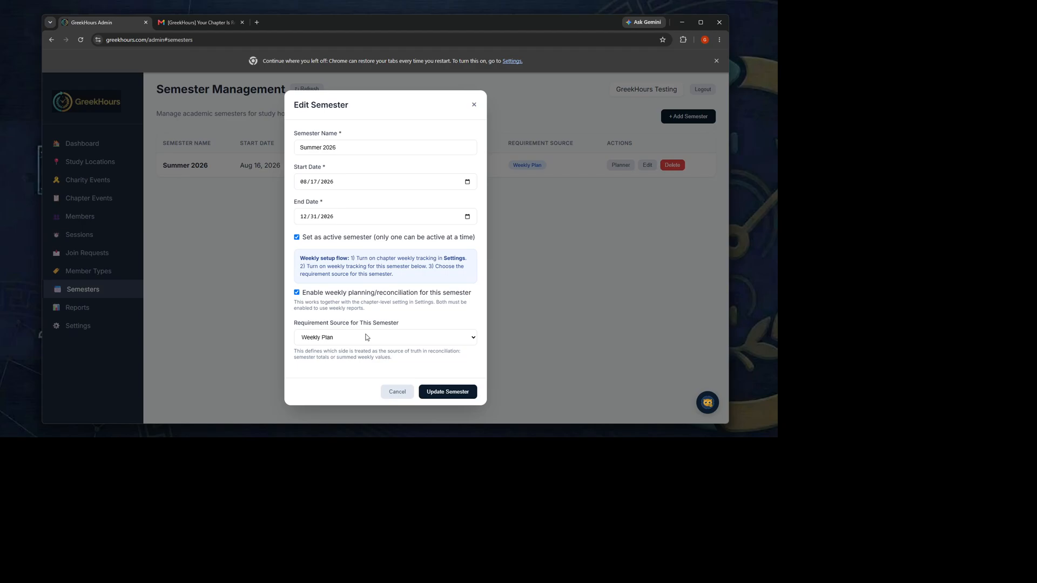
click(397, 391)
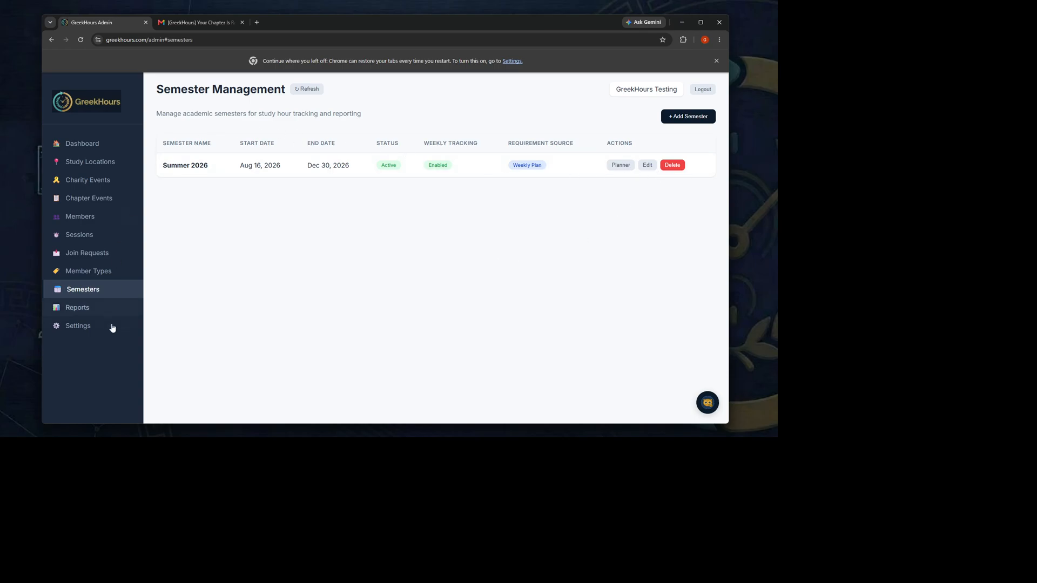
click(79, 327)
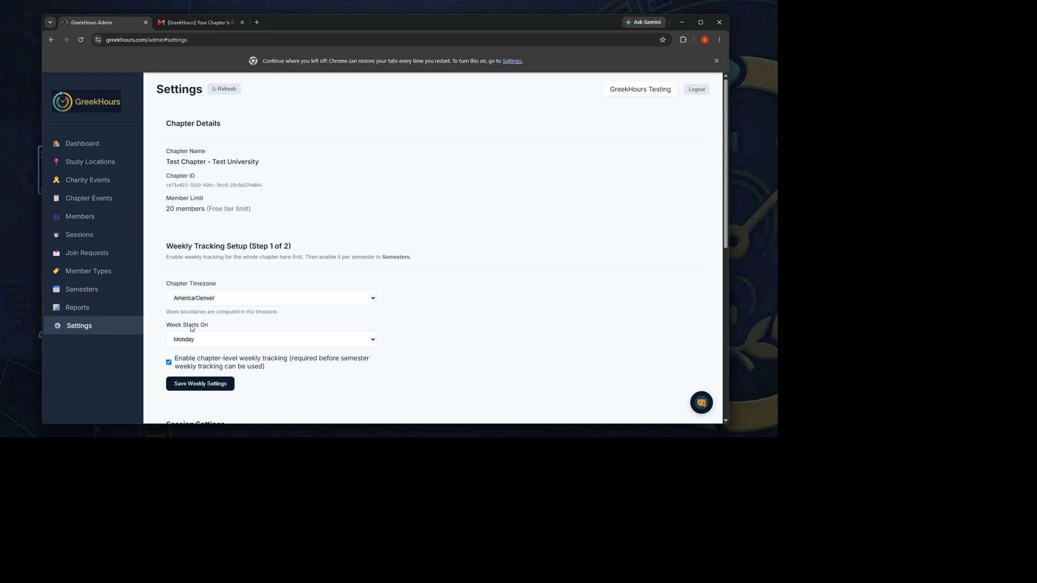
click(87, 298)
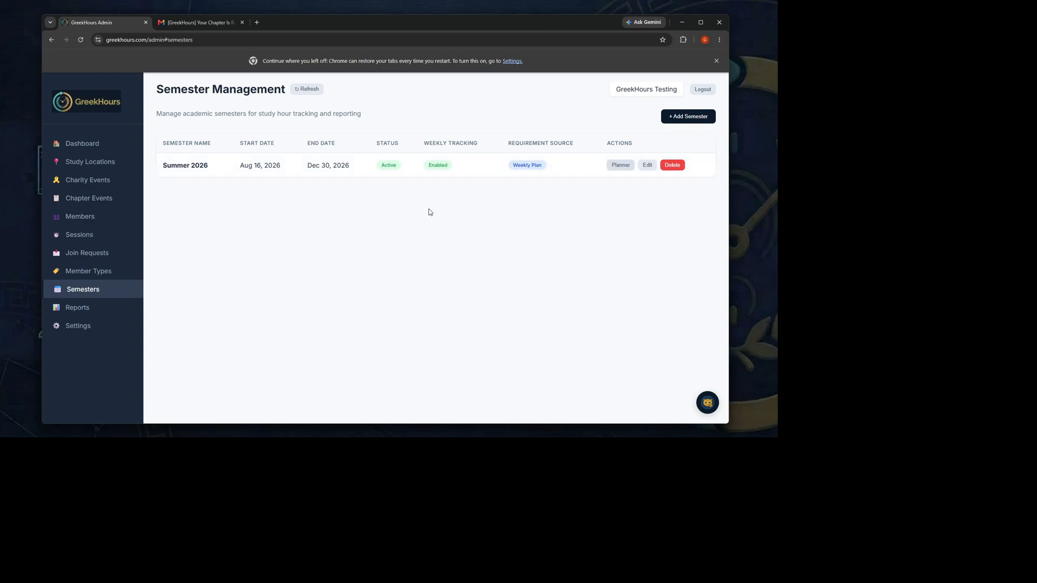
- Examine the setup of the Member Hours, Weekly Report and Reconciliation reports, then return to the semester list
click(84, 307)
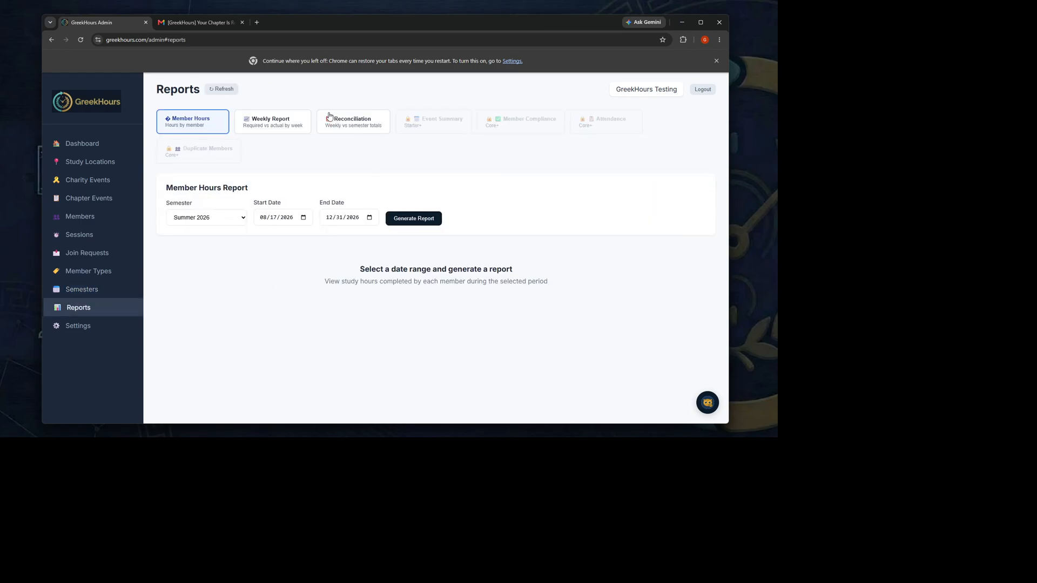
click(269, 128)
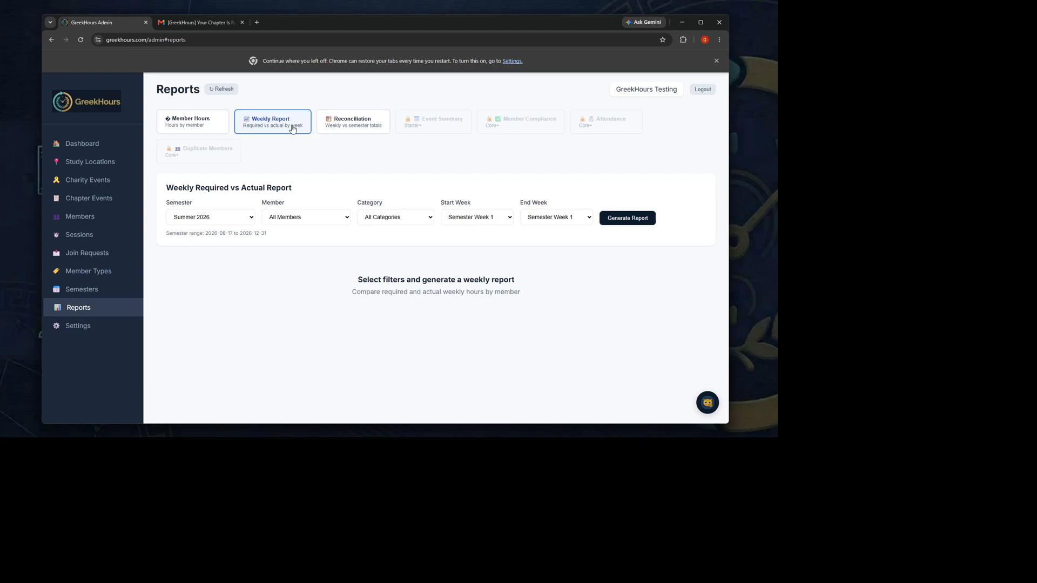
click(352, 125)
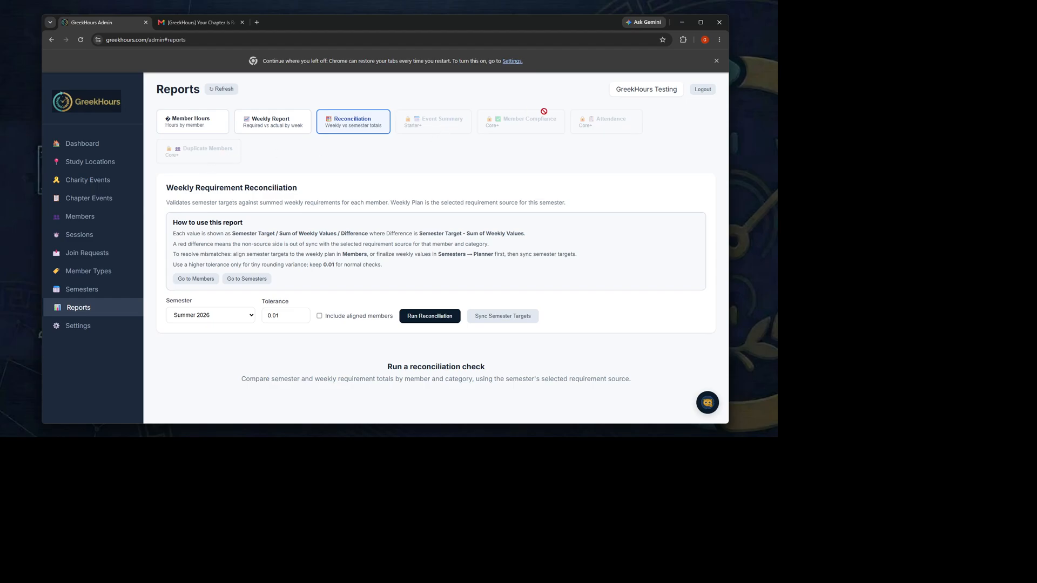
click(289, 131)
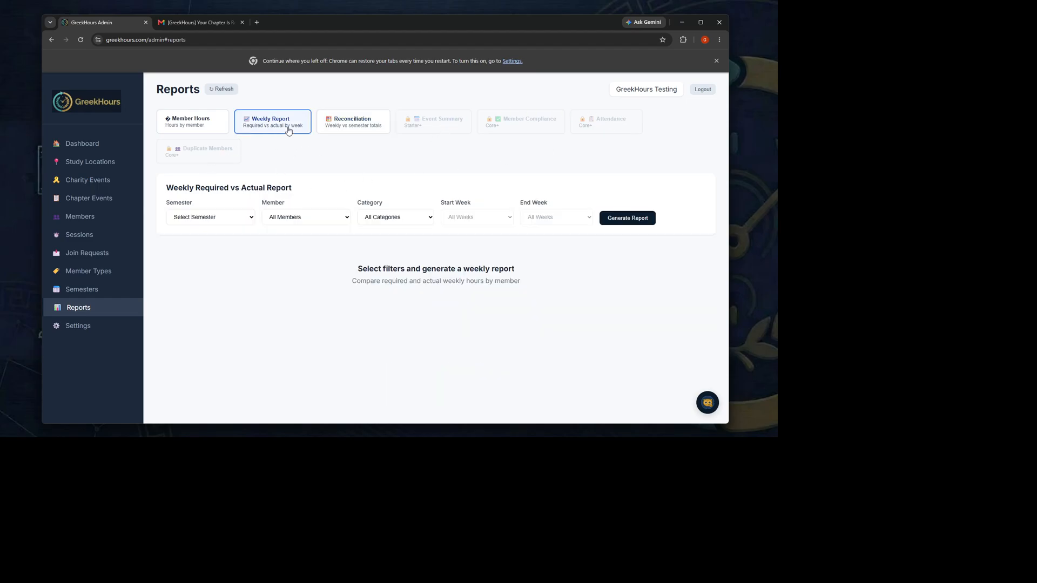
click(346, 125)
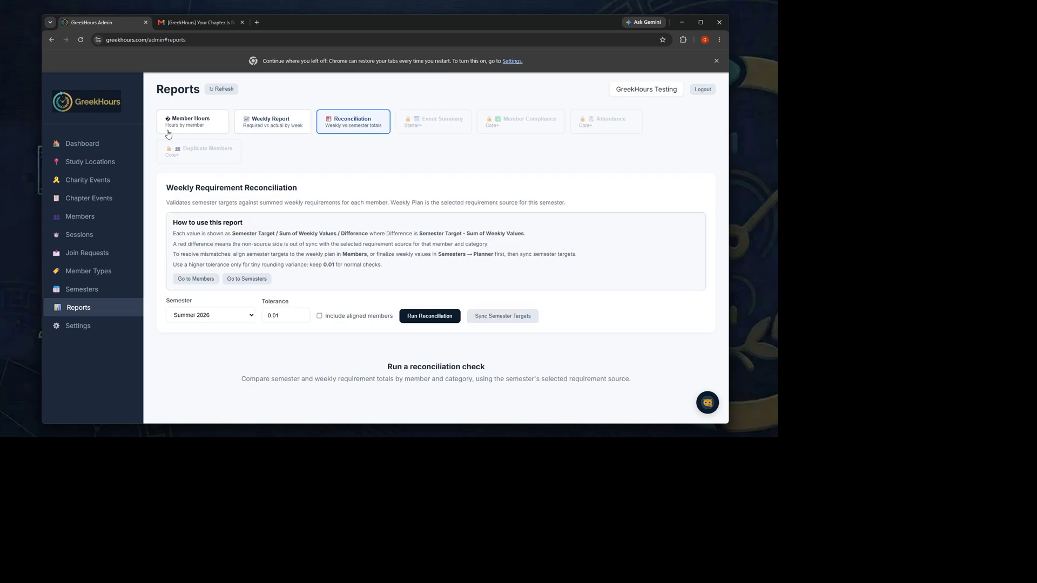
click(272, 120)
click(214, 128)
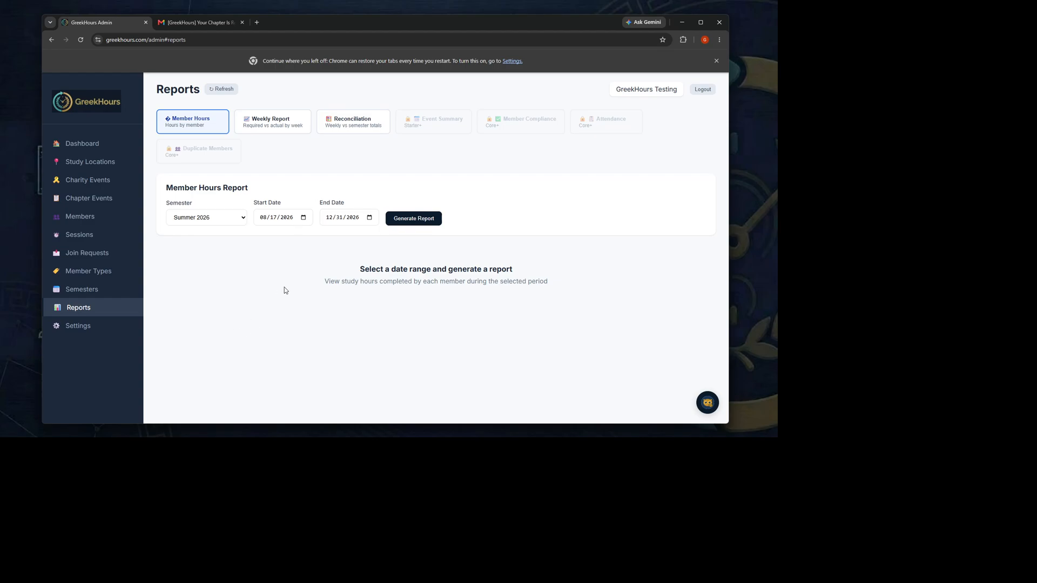
click(85, 293)
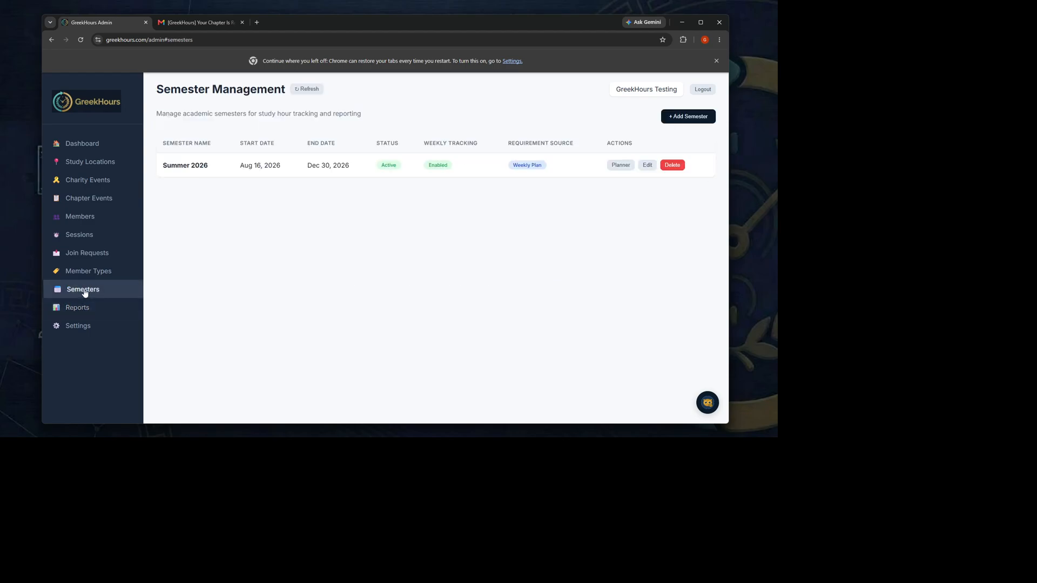